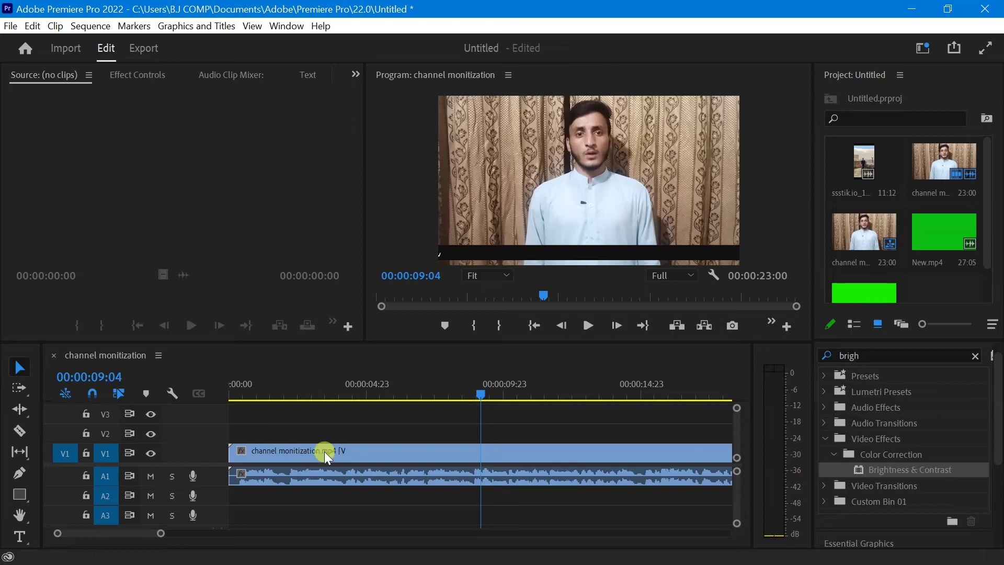
# Step: Move the sequence playhead back to 00:00:02:12
pyautogui.moveTo(992, 220); pyautogui.dragTo(992, 238)
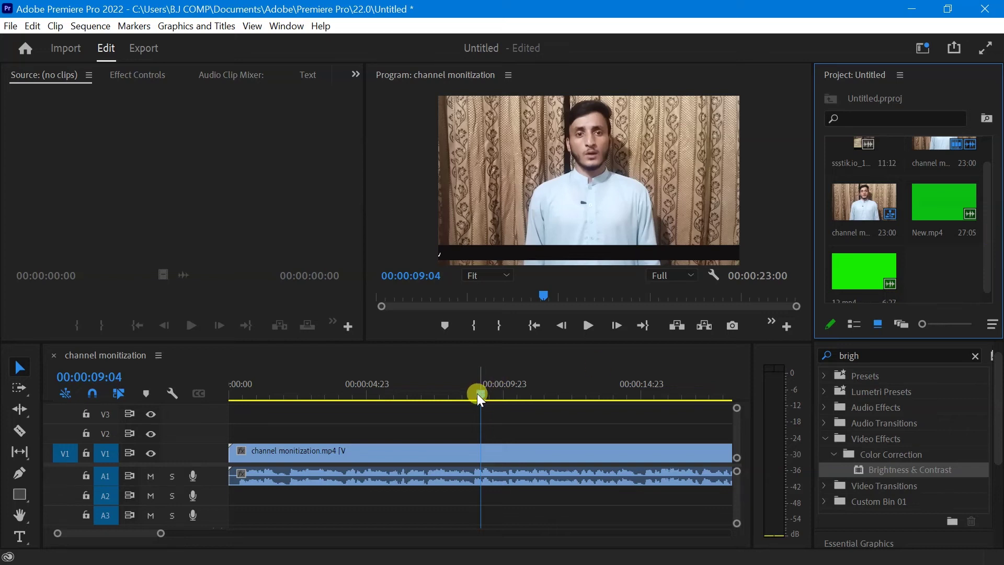
pyautogui.click(341, 401)
pyautogui.moveTo(314, 403); pyautogui.dragTo(297, 402)
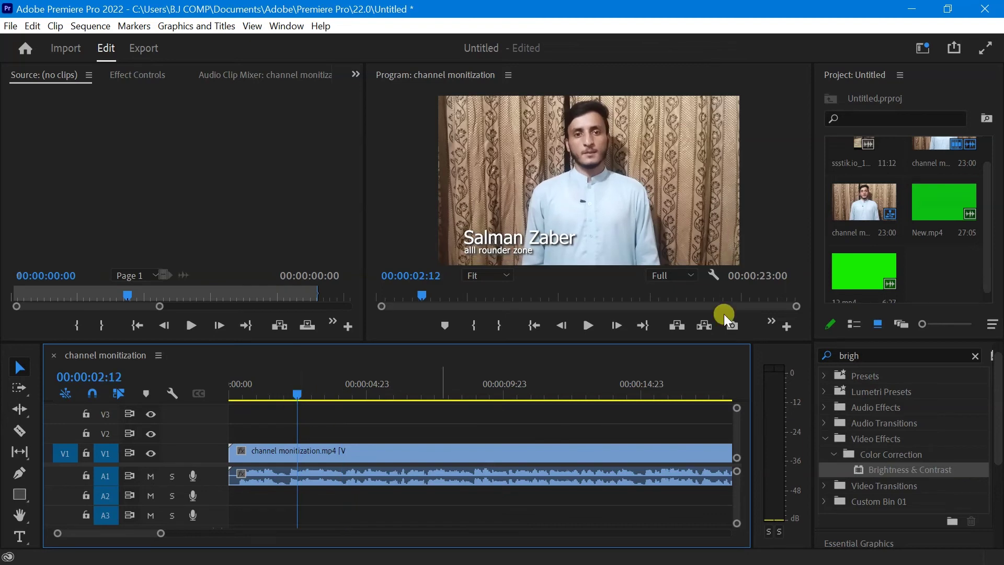
# Step: Drop the green-screen 12.mp4 clip on the track above the main video at 00:00:02:12
pyautogui.click(858, 273)
pyautogui.moveTo(856, 269); pyautogui.dragTo(628, 281)
pyautogui.moveTo(852, 278); pyautogui.dragTo(329, 416)
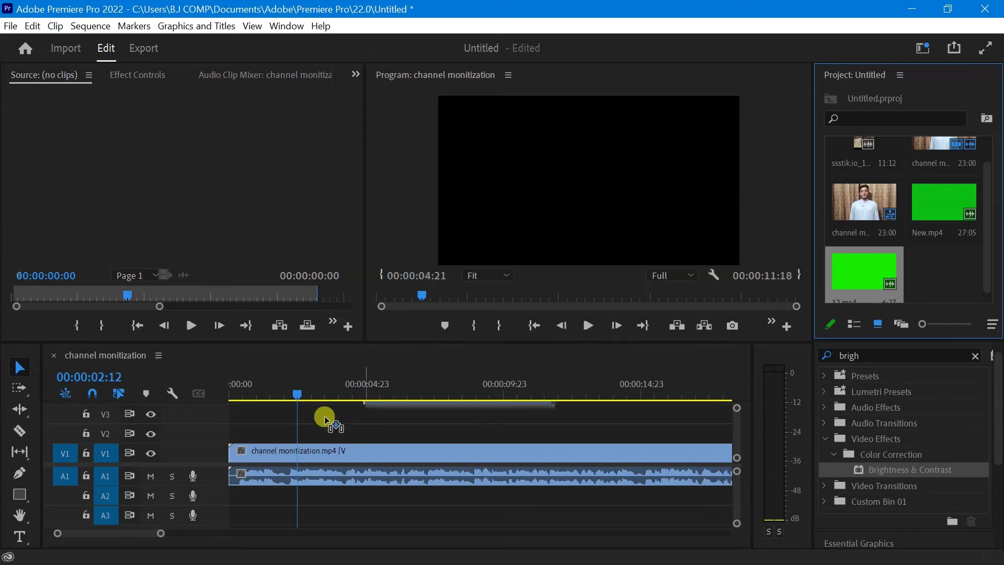
pyautogui.moveTo(330, 416); pyautogui.dragTo(286, 425)
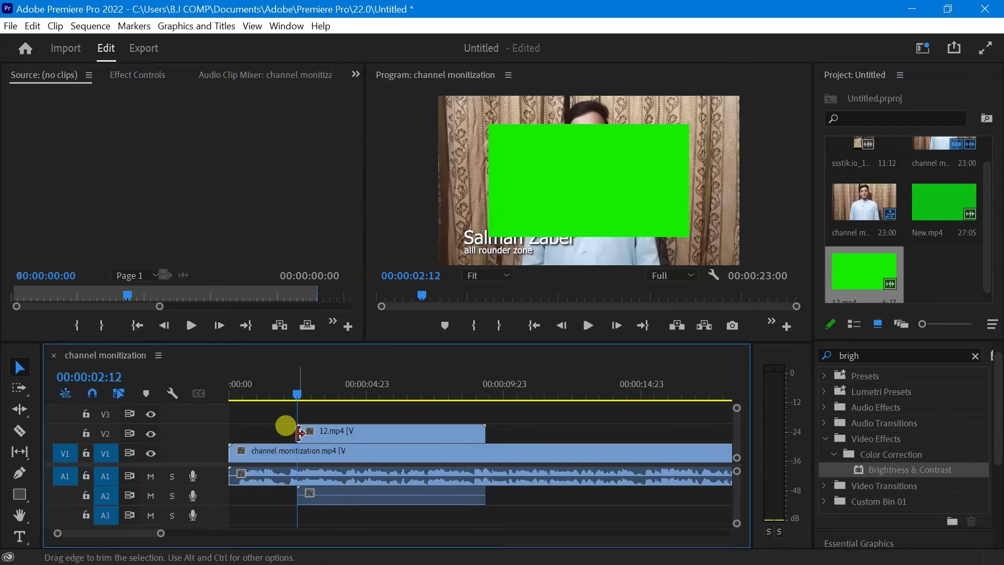
# Step: Scale the green overlay up to fill the frame and preview it at 00:00:06:12
pyautogui.click(532, 170)
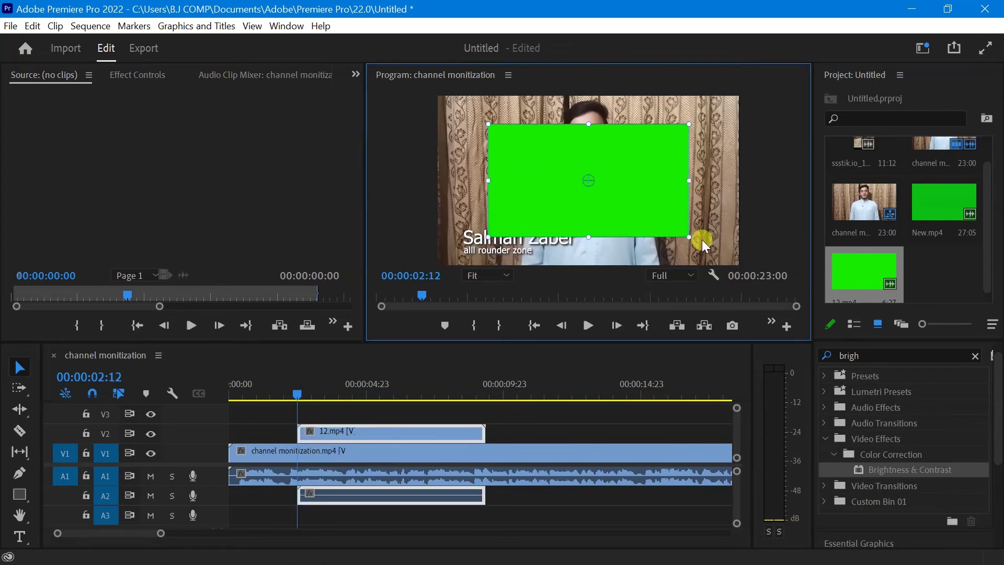
pyautogui.moveTo(689, 237); pyautogui.dragTo(742, 265)
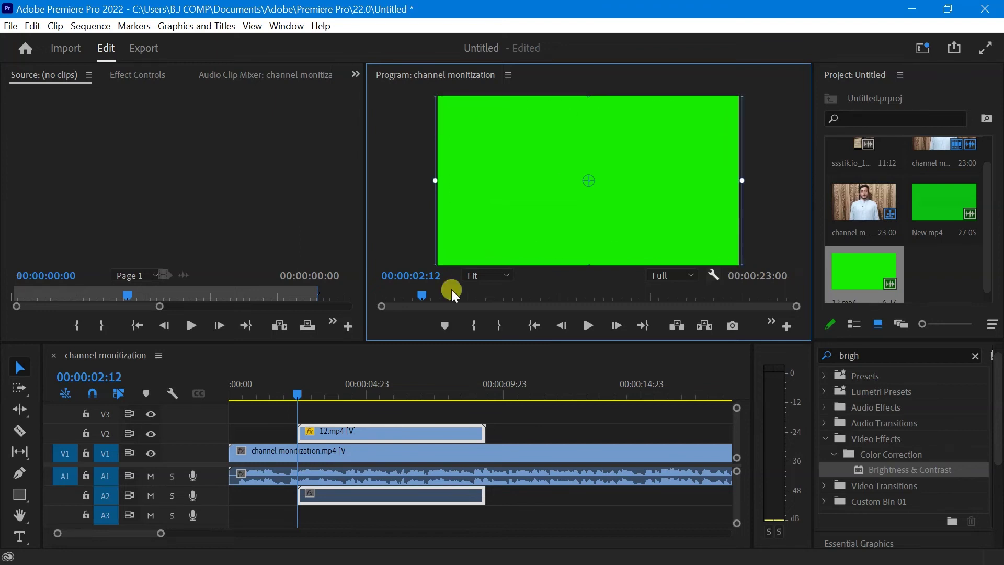
pyautogui.press('space')
pyautogui.click(409, 396)
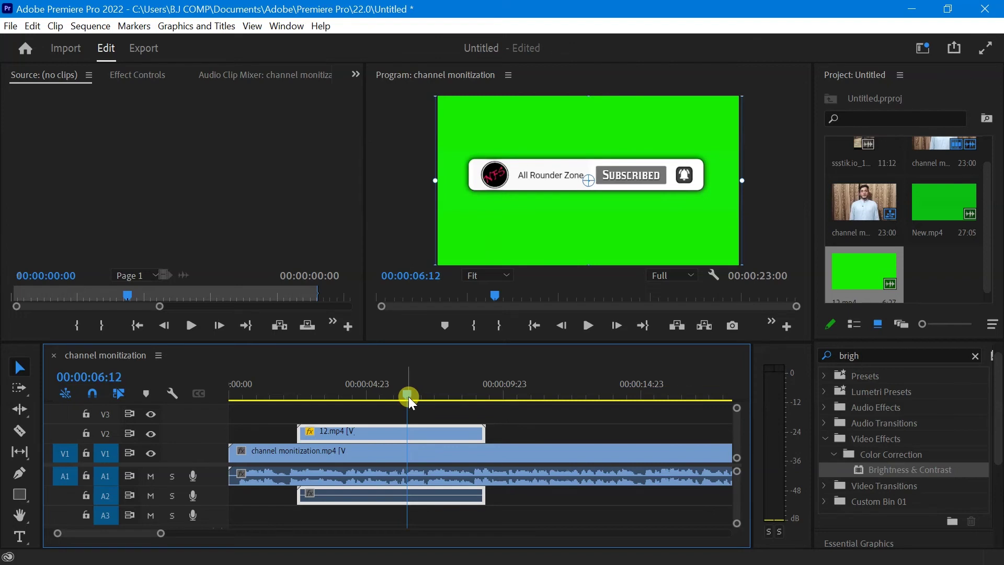
# Step: Search the Effects panel for 'ultra' and drag Ultra Key onto the 12.mp4 clip
pyautogui.click(976, 357)
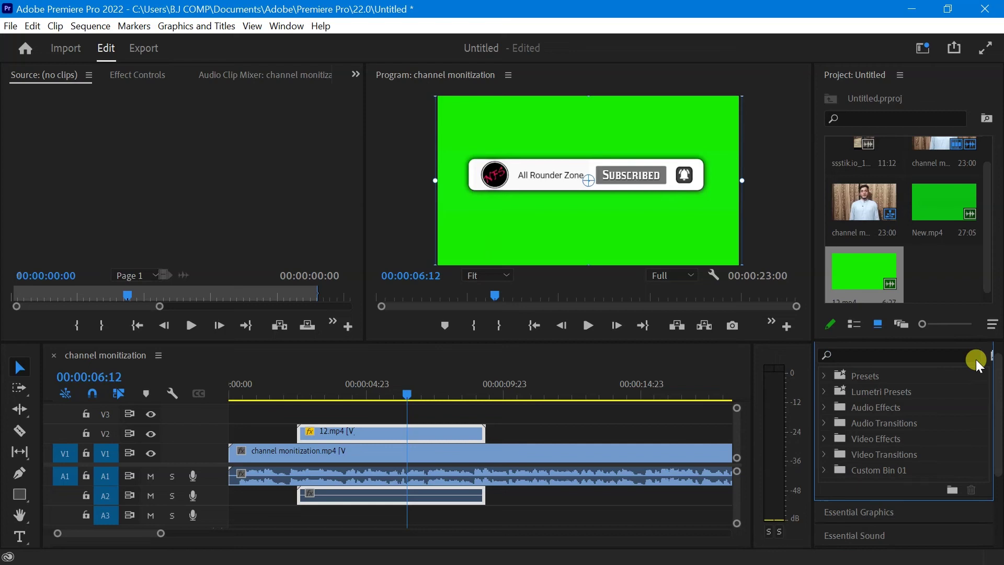
pyautogui.click(887, 351)
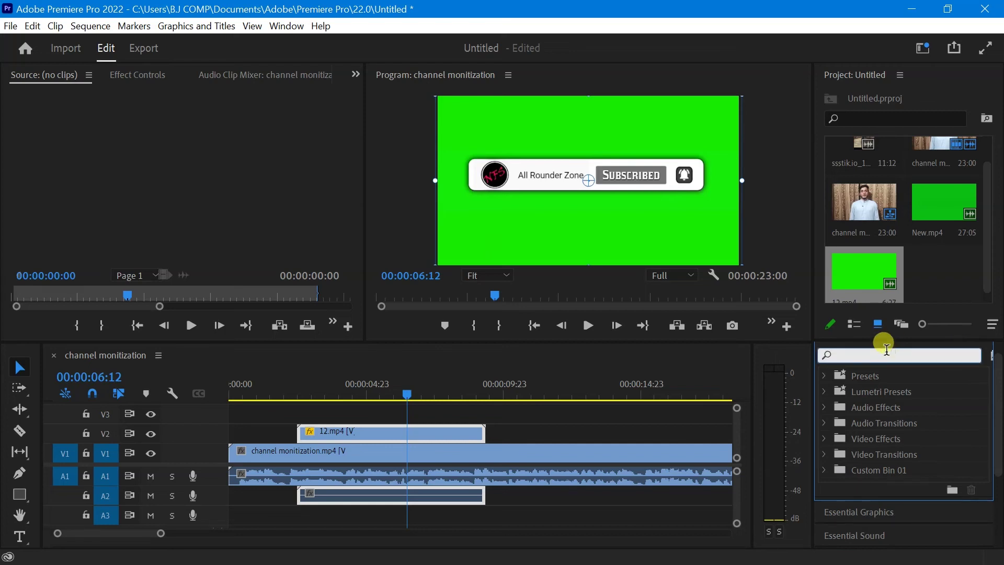
pyautogui.write('ultra')
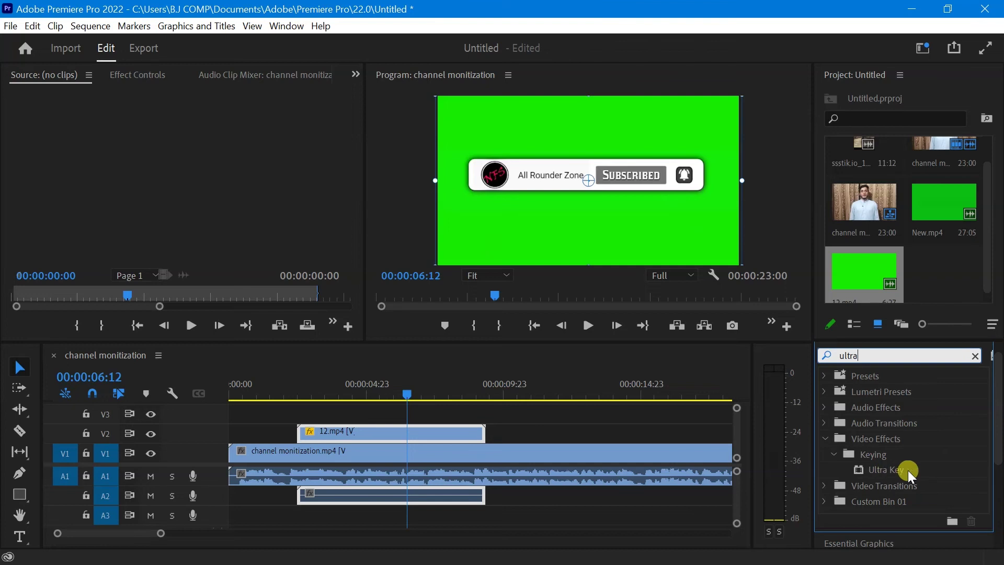
pyautogui.moveTo(894, 470)
pyautogui.mouseDown()
pyautogui.moveTo(470, 427)
pyautogui.moveTo(455, 436)
pyautogui.mouseUp()
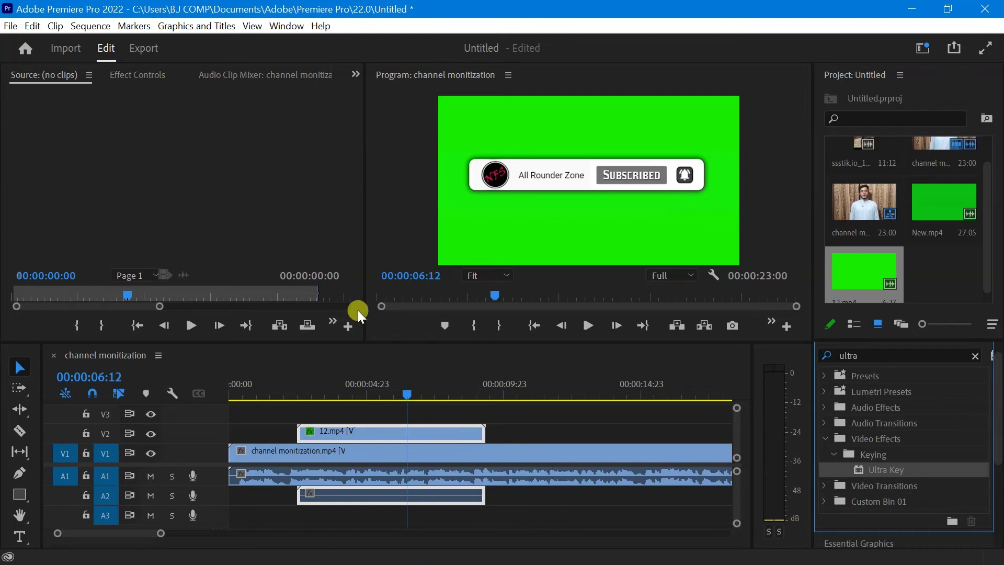
pyautogui.click(143, 81)
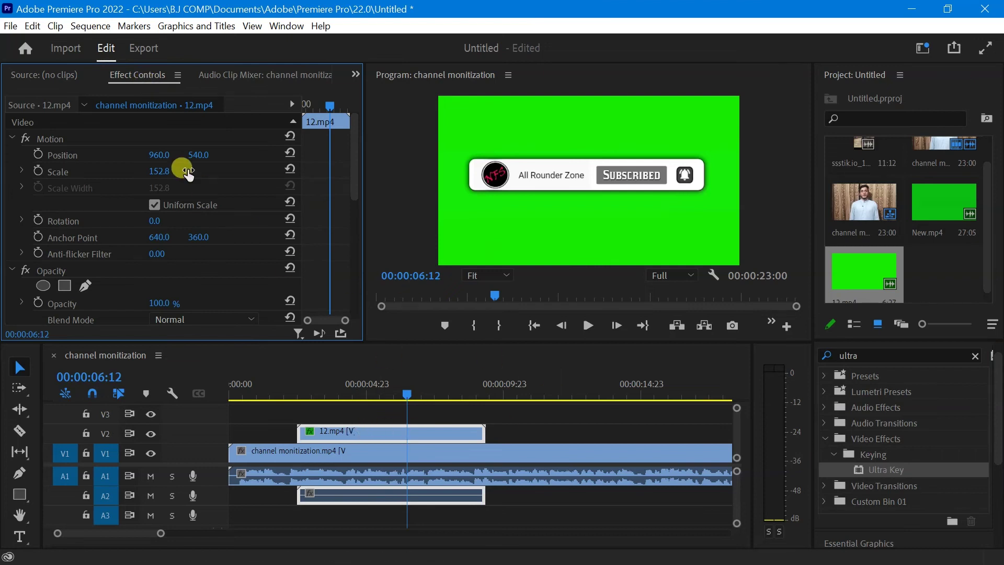
# Step: Scroll the 12.mp4 Effect Controls down to the Ultra Key section
pyautogui.scroll(-2, 354, 182)
pyautogui.scroll(-5, 362, 199)
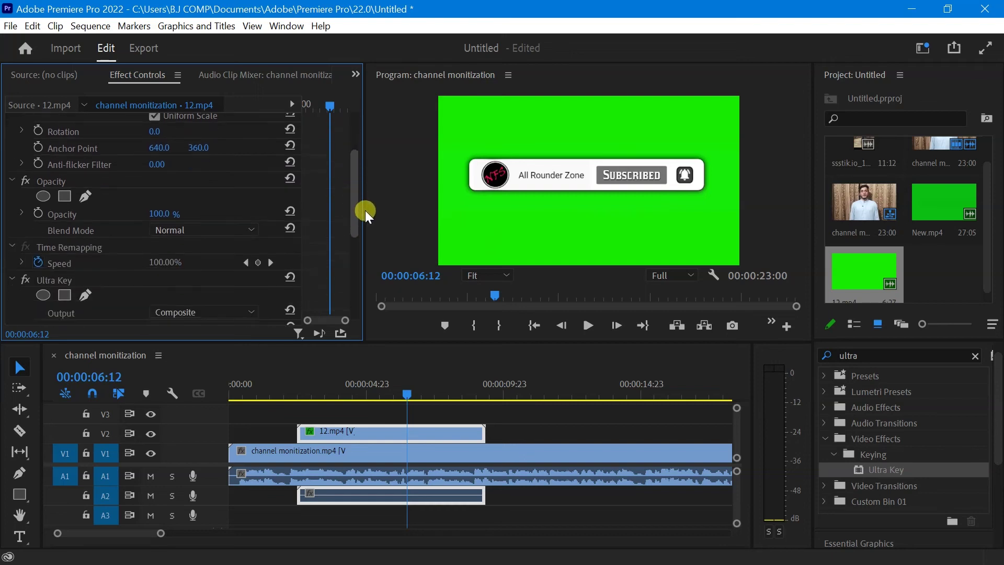
pyautogui.scroll(-3, 369, 236)
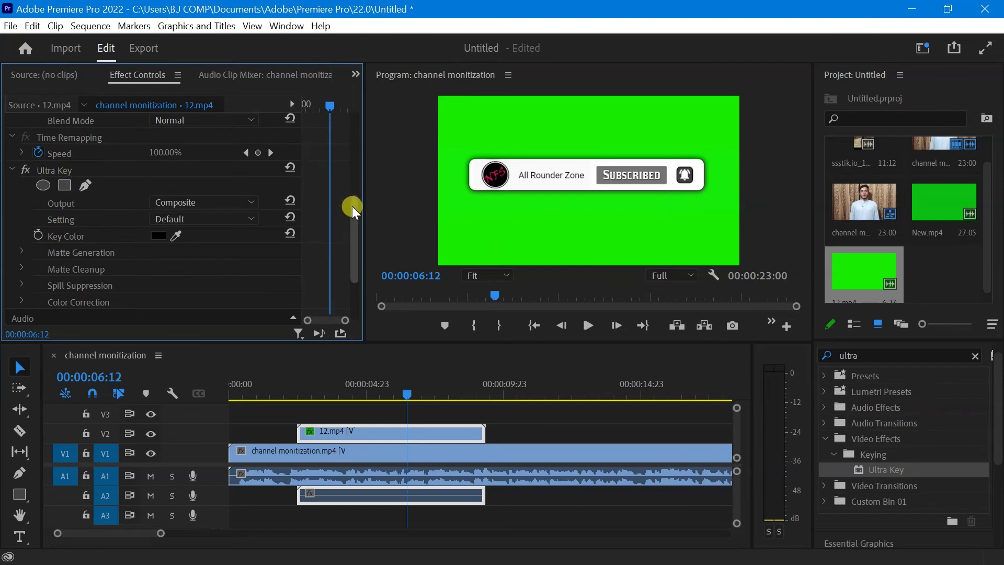
pyautogui.scroll(-1, 353, 211)
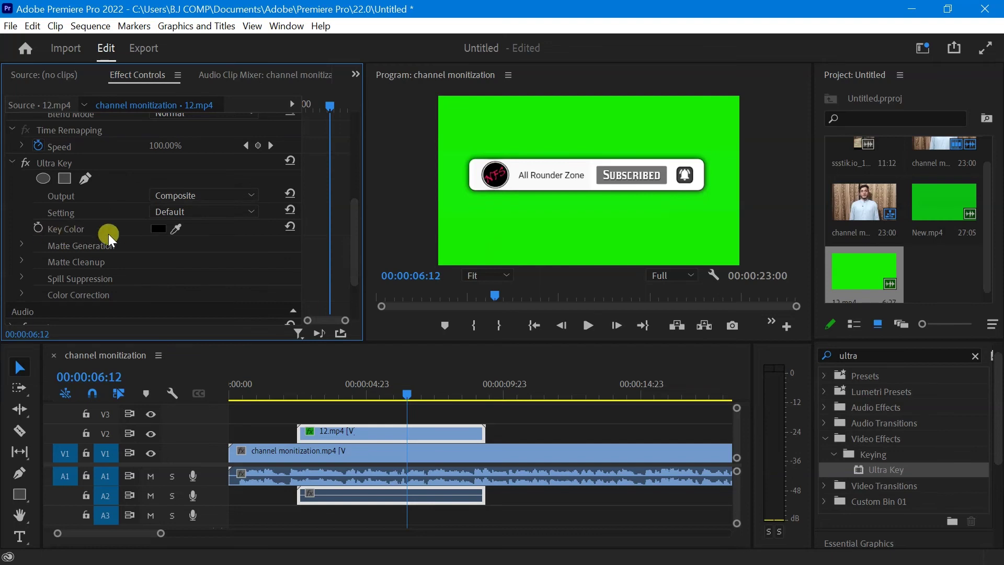
# Step: Sample the overlay's green background as the Ultra Key colour with the eyedropper
pyautogui.click(160, 231)
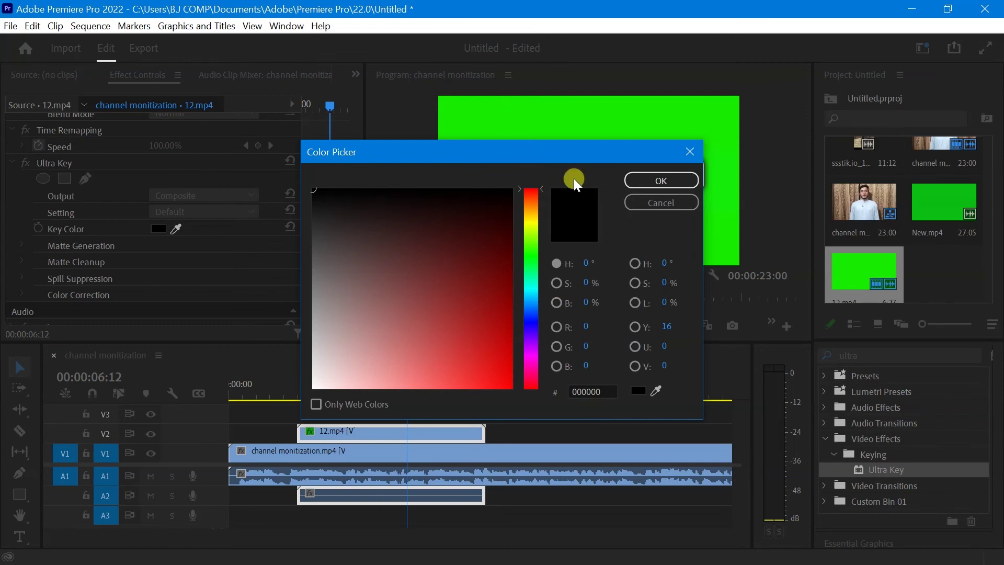
pyautogui.click(655, 199)
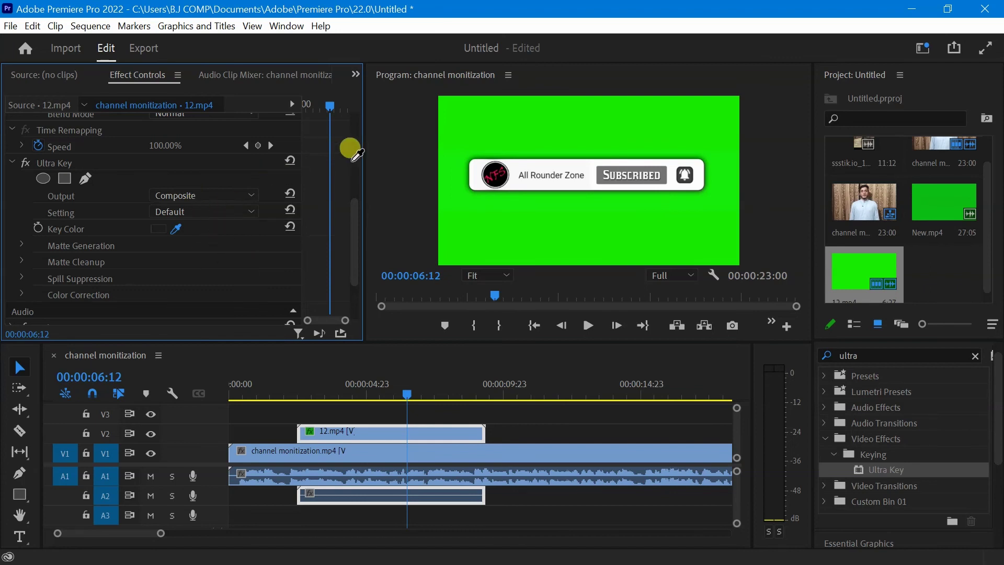
pyautogui.moveTo(438, 140); pyautogui.dragTo(566, 123)
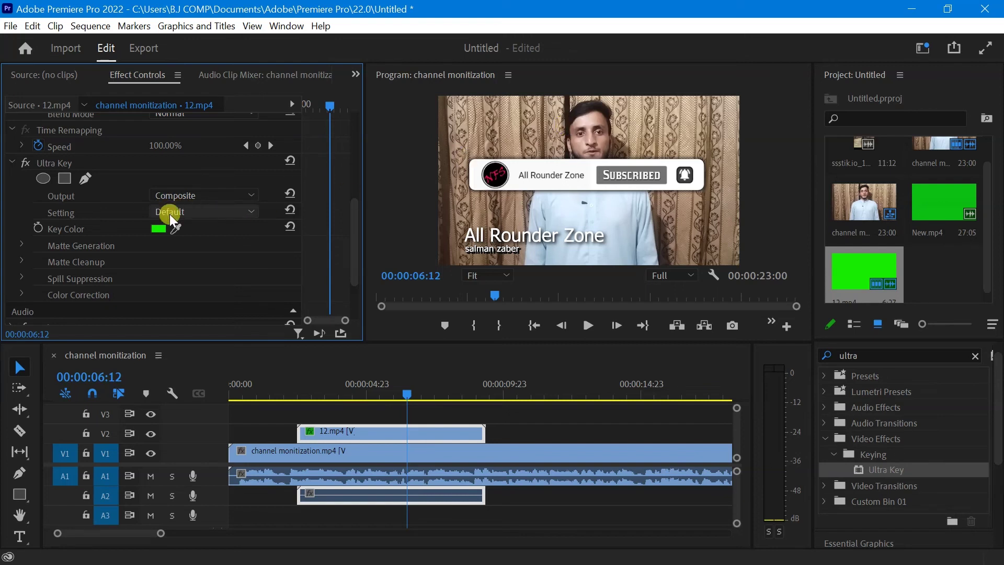
# Step: Switch the Ultra Key Setting to Aggressive and select the keyed overlay in the preview
pyautogui.click(217, 211)
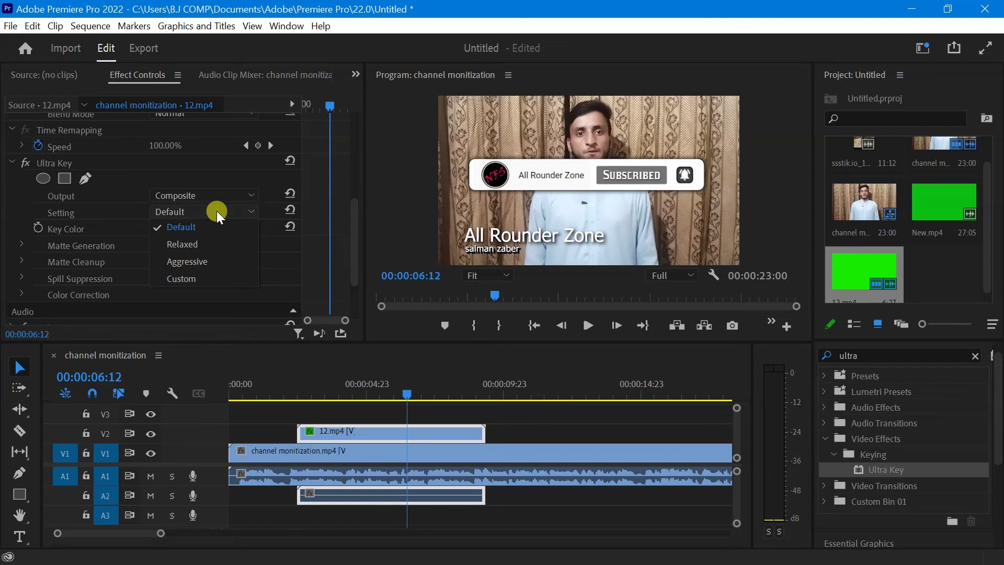
pyautogui.click(200, 261)
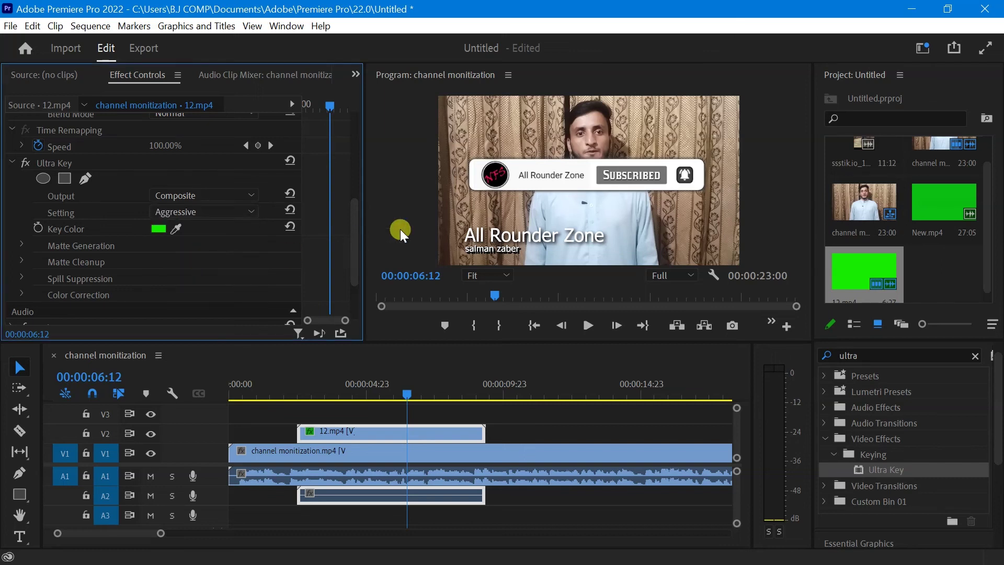
pyautogui.click(580, 182)
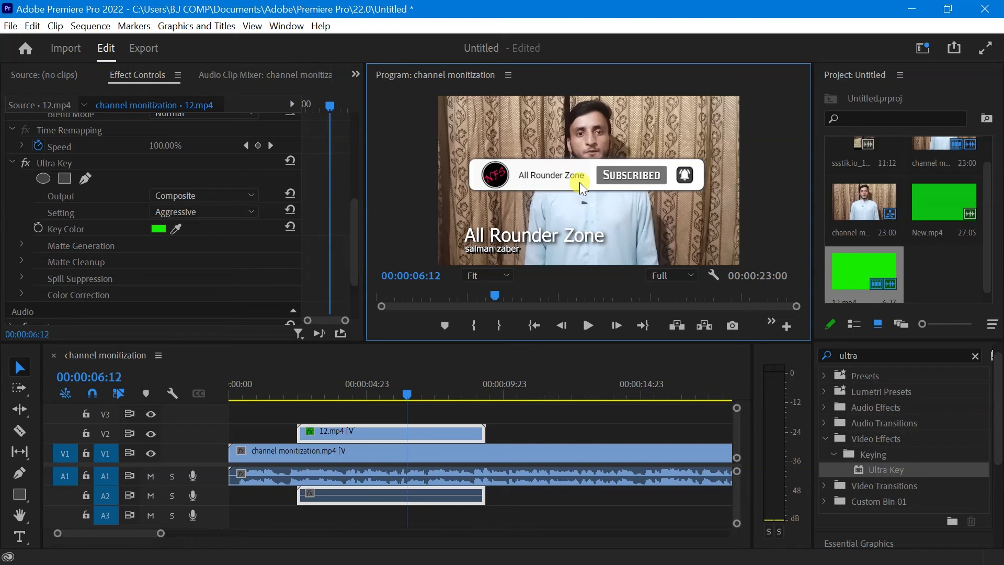
pyautogui.moveTo(579, 182); pyautogui.dragTo(570, 184)
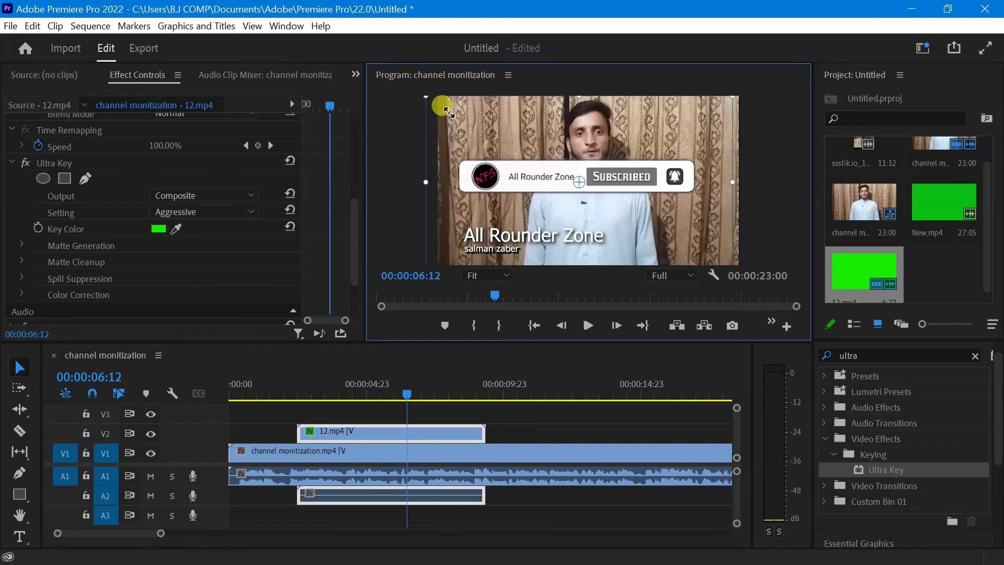
# Step: Shrink the subscribe bar, move it down onto the speaker's chest, and return to 00:00:05:07
pyautogui.moveTo(426, 98); pyautogui.dragTo(462, 116)
pyautogui.moveTo(637, 195); pyautogui.dragTo(651, 211)
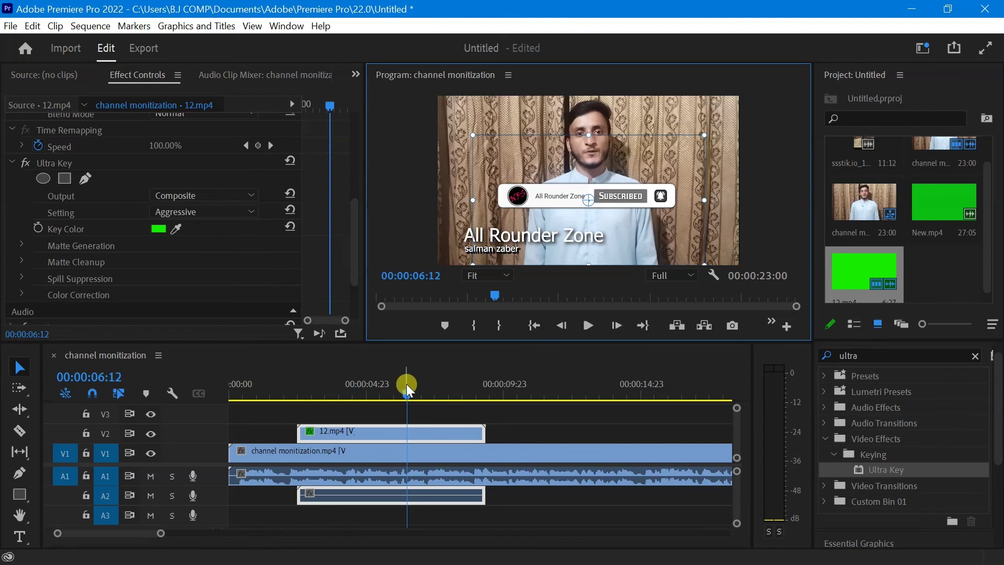
pyautogui.moveTo(406, 388); pyautogui.dragTo(373, 405)
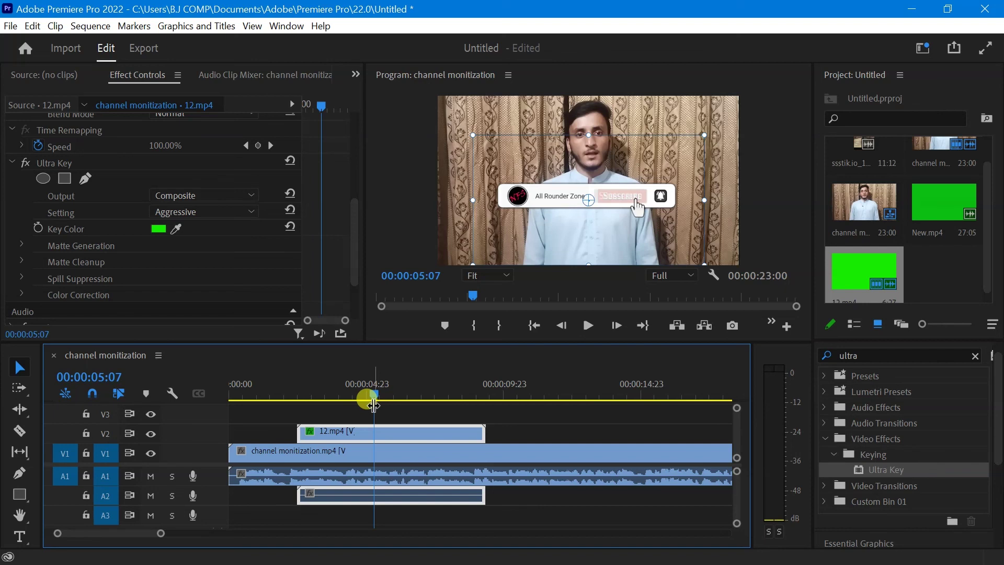
# Step: At 00:00:04:21, nudge the subscribe bar up about 37 px
pyautogui.moveTo(374, 405); pyautogui.dragTo(364, 371)
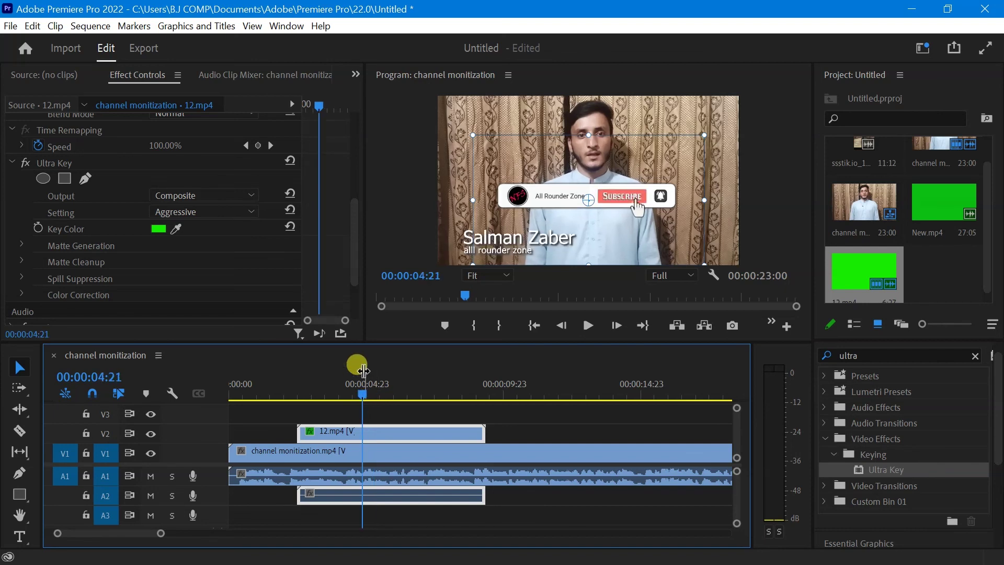
pyautogui.moveTo(620, 201); pyautogui.dragTo(620, 181)
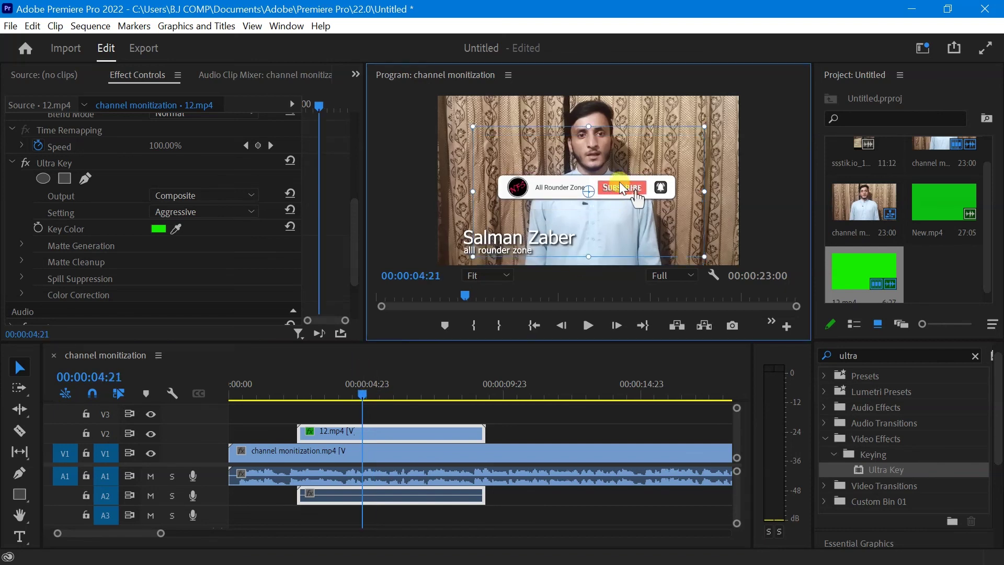